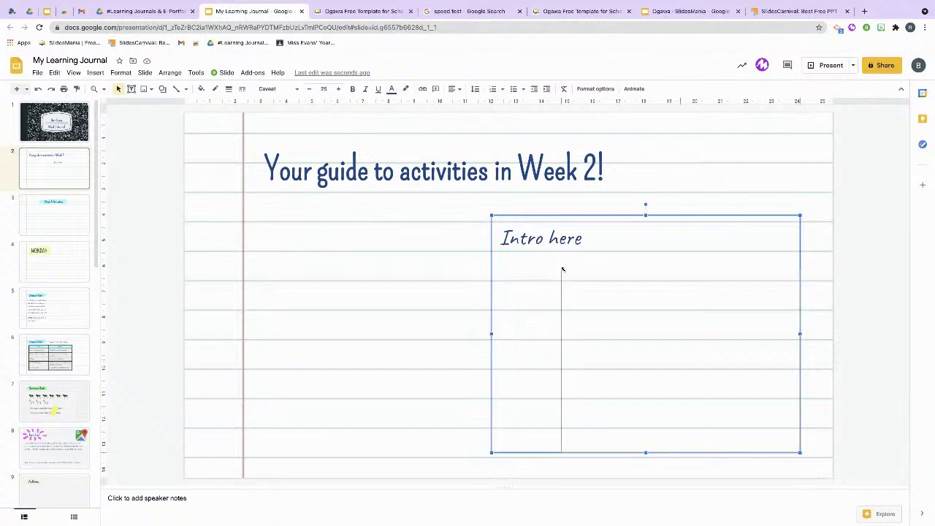
Shrink the "Intro here" text box slightly by moving its upper and inner side edges inward
{"action": "left_click_drag", "start_coordinate": [491, 215], "coordinate": [496, 217]}
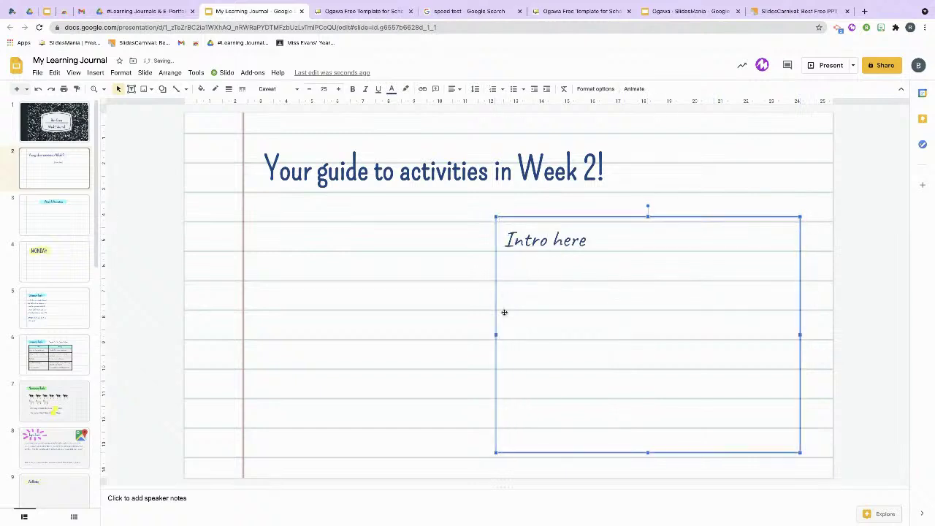
{"action": "mouse_move", "coordinate": [500, 335]}
{"action": "left_mouse_down"}
{"action": "mouse_move", "coordinate": [622, 338]}
{"action": "mouse_move", "coordinate": [505, 340]}
{"action": "left_mouse_up"}
{"action": "key", "text": "ctrl+Up"}
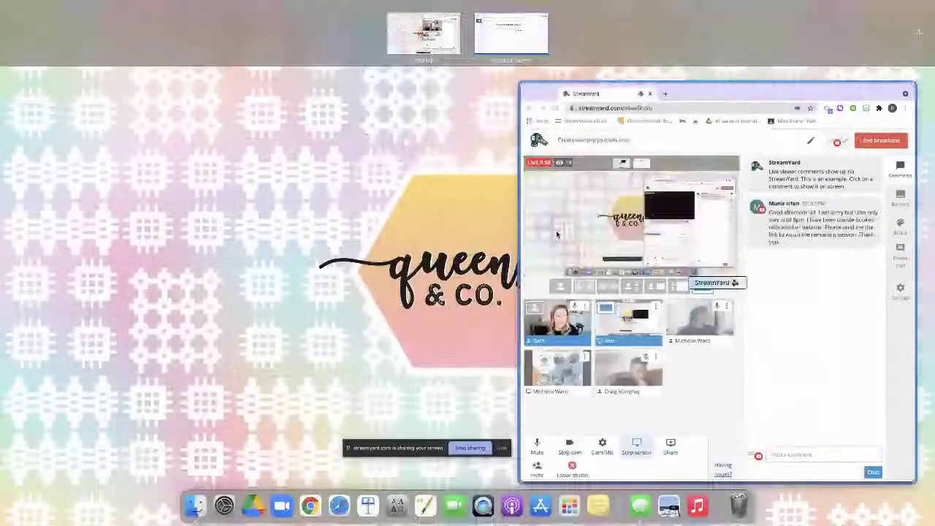
{"action": "left_click", "coordinate": [535, 200]}
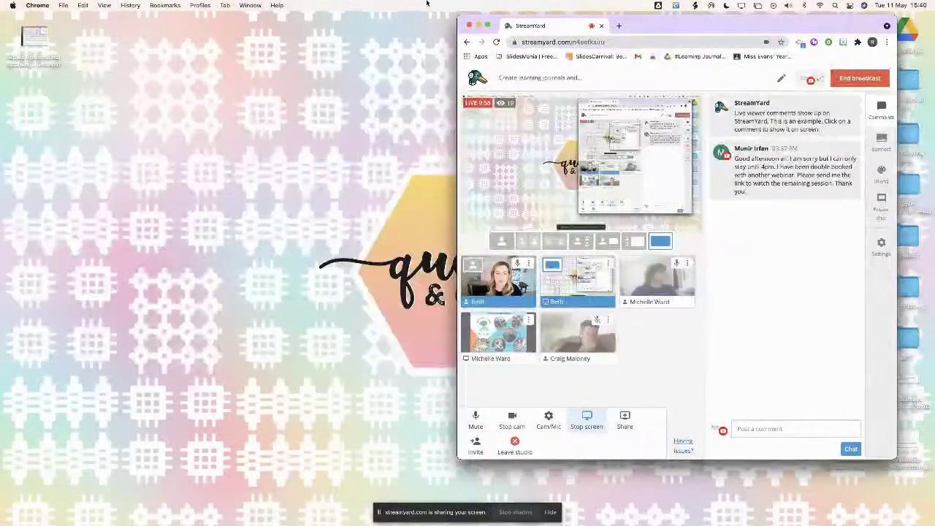
{"action": "key", "text": "ctrl+Up"}
{"action": "left_click", "coordinate": [480, 36]}
Delete the placeholder text "Intro here" from the text box on the Week 2 guide slide
{"action": "left_click", "coordinate": [597, 242]}
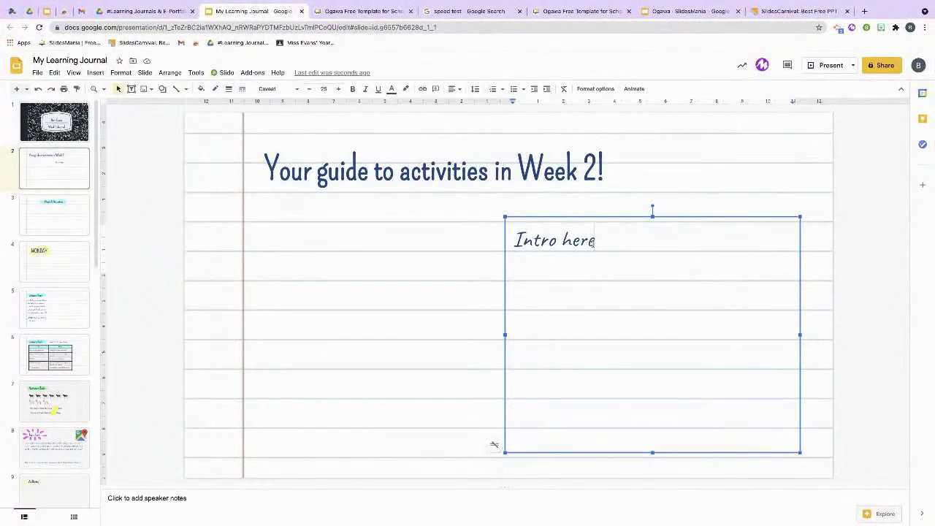
{"action": "key", "text": "BackSpace"}
{"action": "key", "text": "BackSpace"}
{"action": "key", "text": "BackSpace"}
{"action": "key", "text": "BackSpace"}
{"action": "key", "text": "BackSpace"}
{"action": "key", "text": "BackSpace"}
{"action": "key", "text": "BackSpace"}
{"action": "key", "text": "BackSpace"}
{"action": "key", "text": "BackSpace"}
{"action": "key", "text": "BackSpace"}
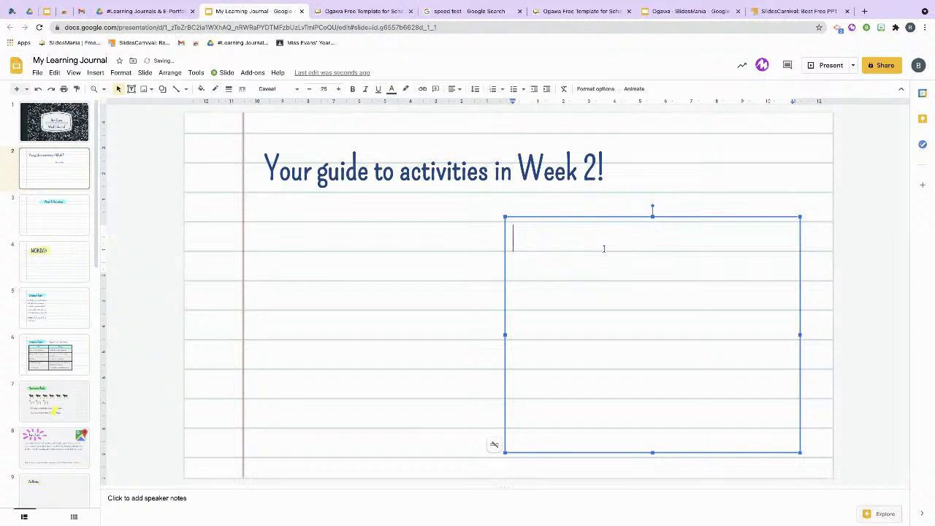
Write a greeting reading "Hi everyone!", the teacher's name, and "here - work through this slides and complete the activities!" in the text box
{"action": "type", "text": "Hi everyone!"}
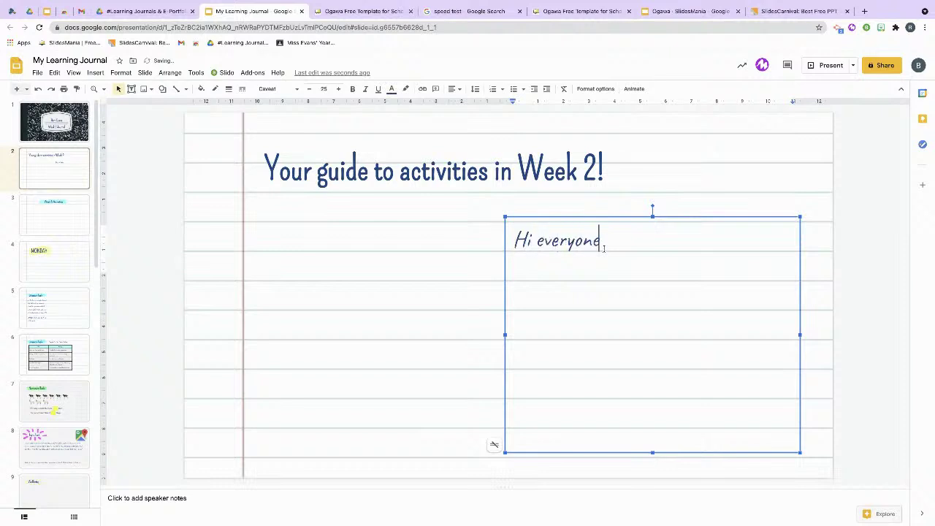
{"action": "type", "text": " Miss Evans"}
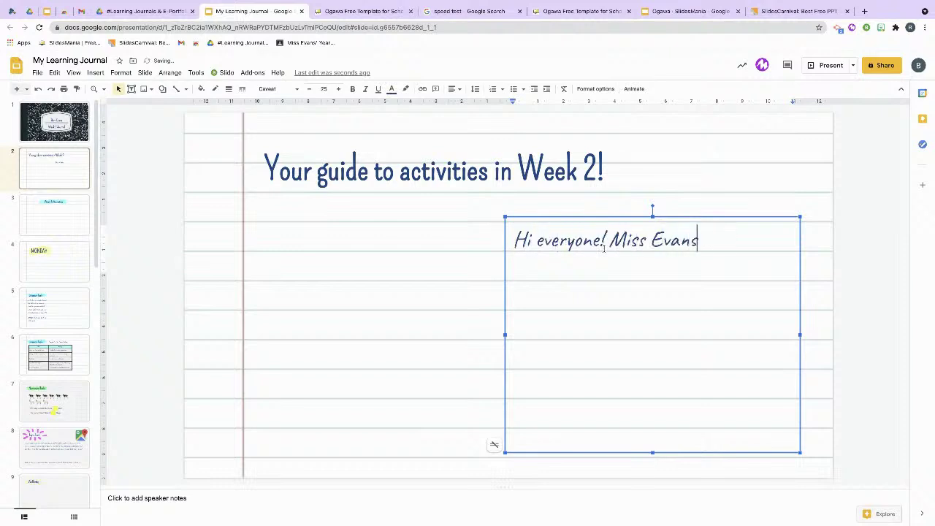
{"action": "type", "text": " here - work thro"}
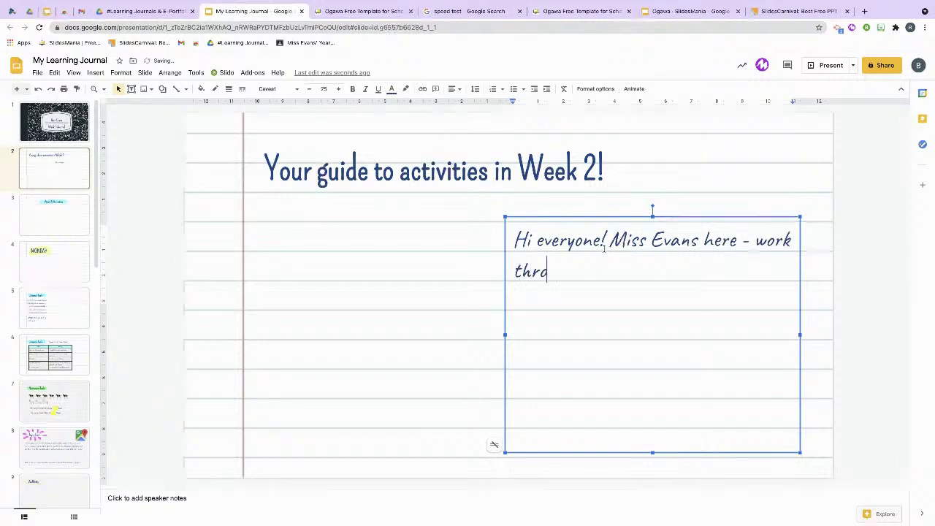
{"action": "type", "text": "ugh this slid"}
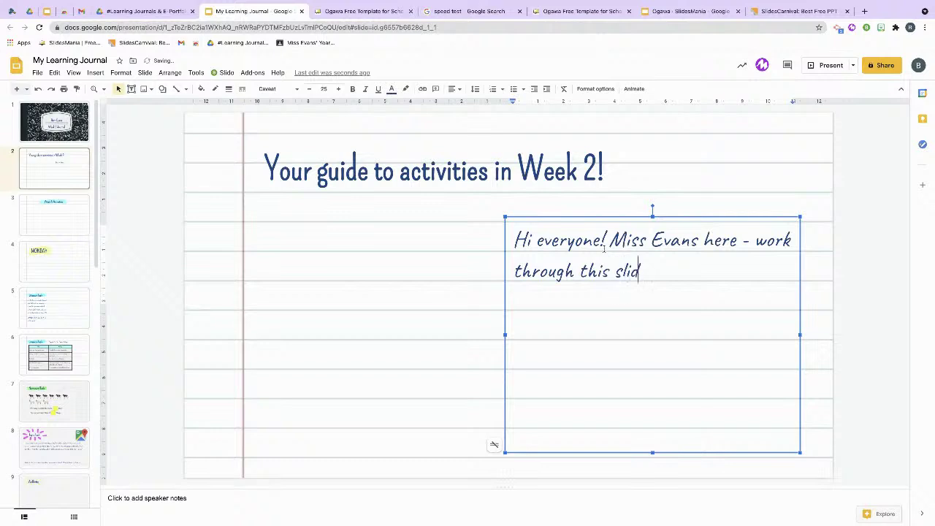
{"action": "type", "text": "es and com"}
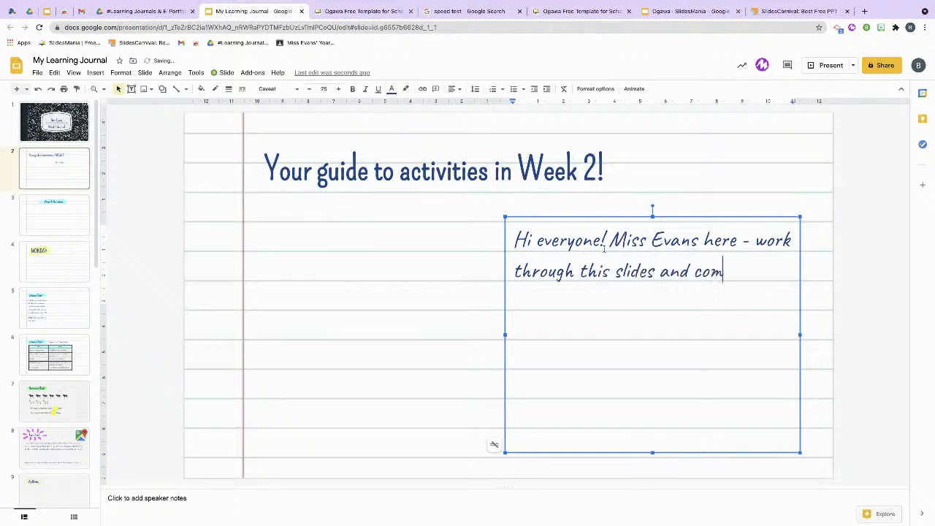
{"action": "type", "text": "plete the adtivit"}
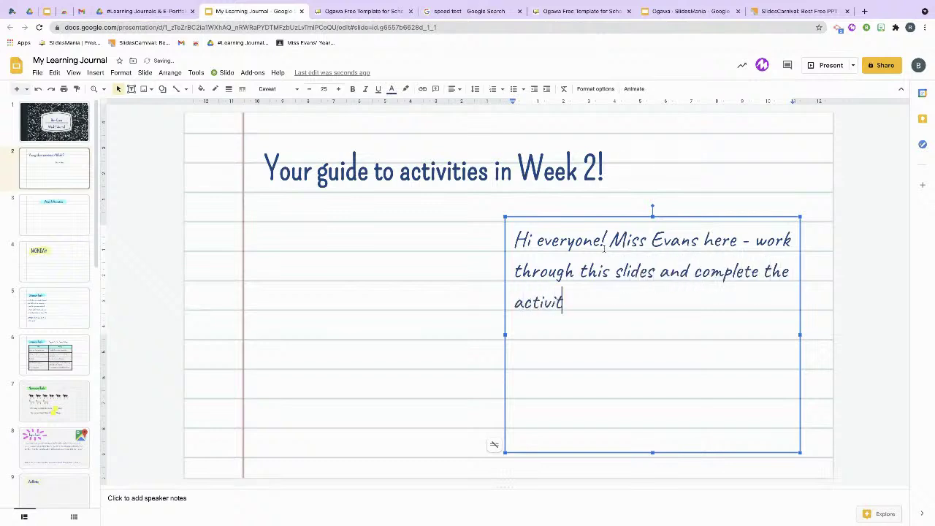
{"action": "type", "text": "ies!"}
{"action": "left_click", "coordinate": [379, 243]}
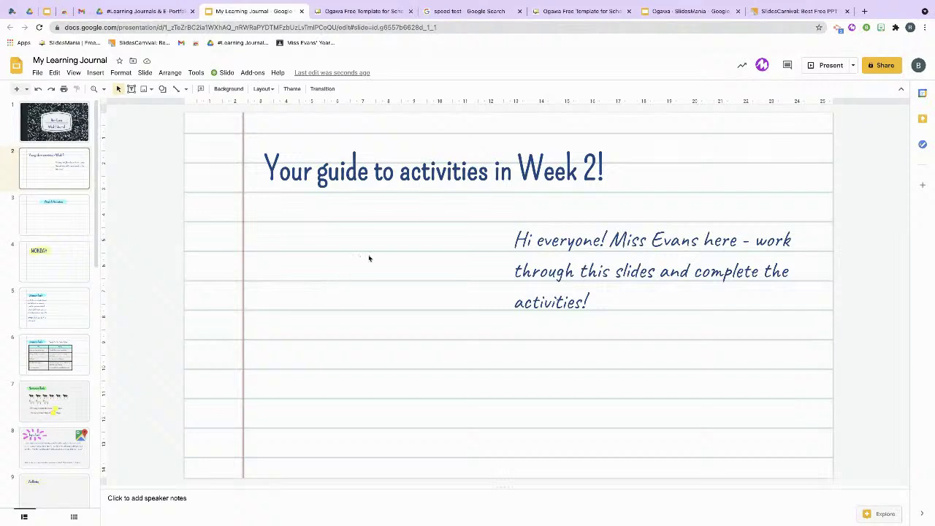
Search the Bitmoji extension for "hello" and copy the waving avatar image with the HELLO lettering
{"action": "left_click", "coordinate": [882, 30]}
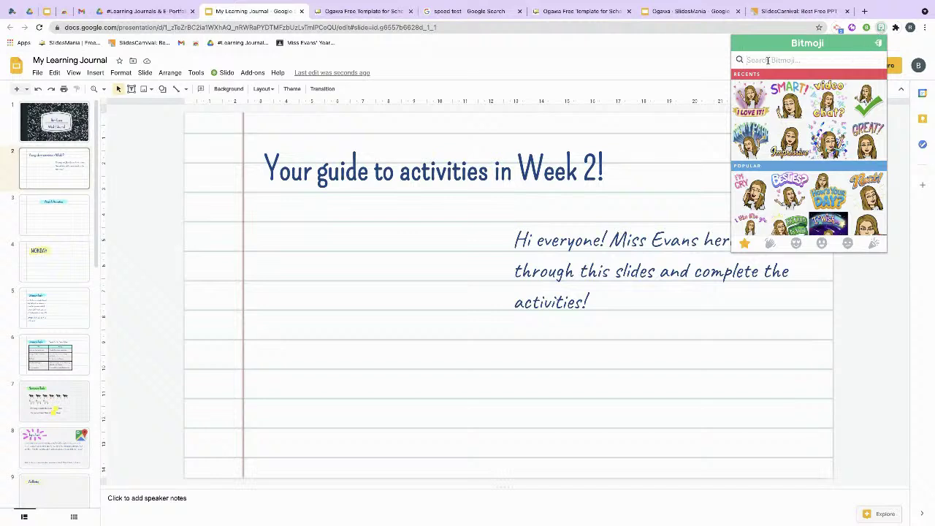
{"action": "type", "text": "hello"}
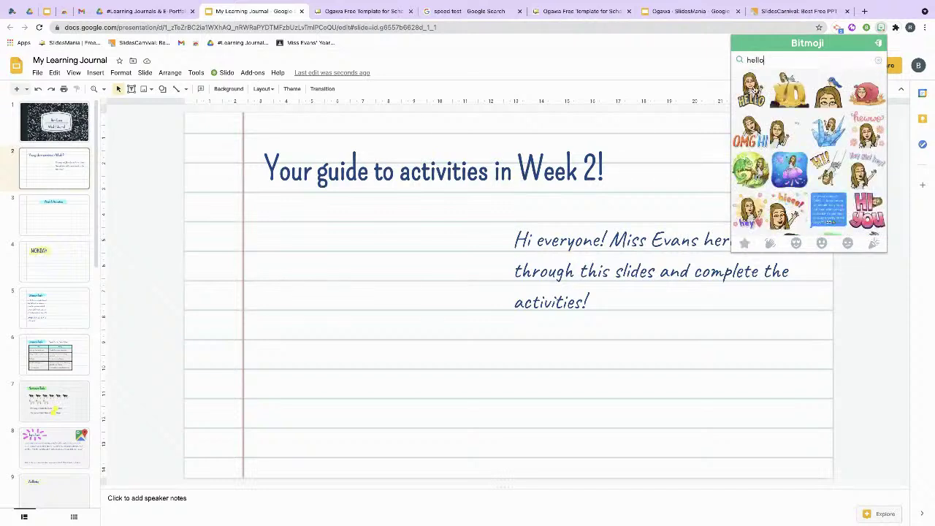
{"action": "right_click", "coordinate": [756, 87]}
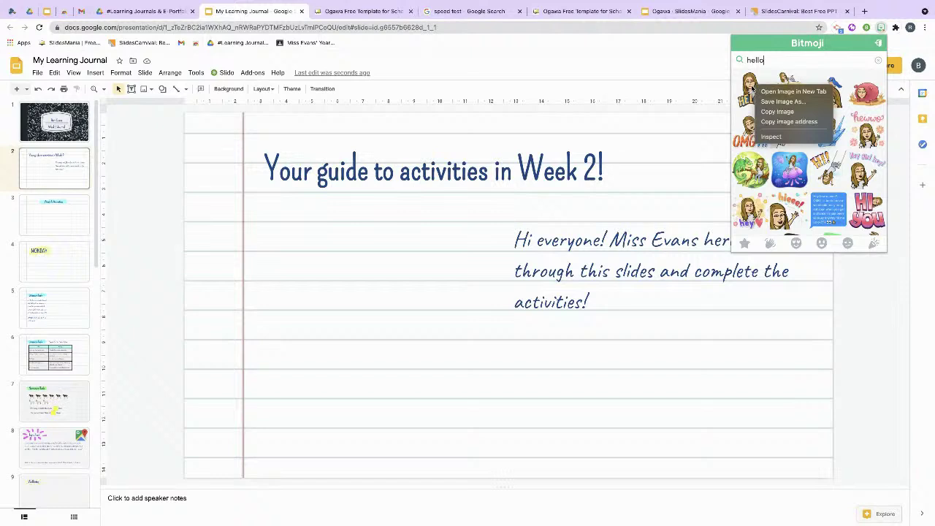
{"action": "left_click", "coordinate": [778, 111]}
Paste the HELLO Bitmoji onto the slide and position it in the empty area beside the greeting text
{"action": "left_click", "coordinate": [340, 251]}
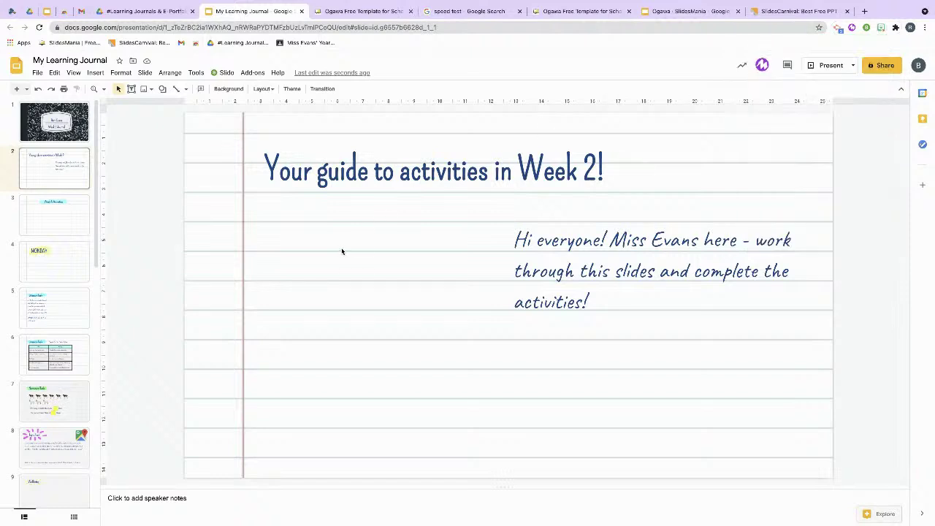
{"action": "right_click", "coordinate": [294, 244]}
{"action": "left_click", "coordinate": [319, 280]}
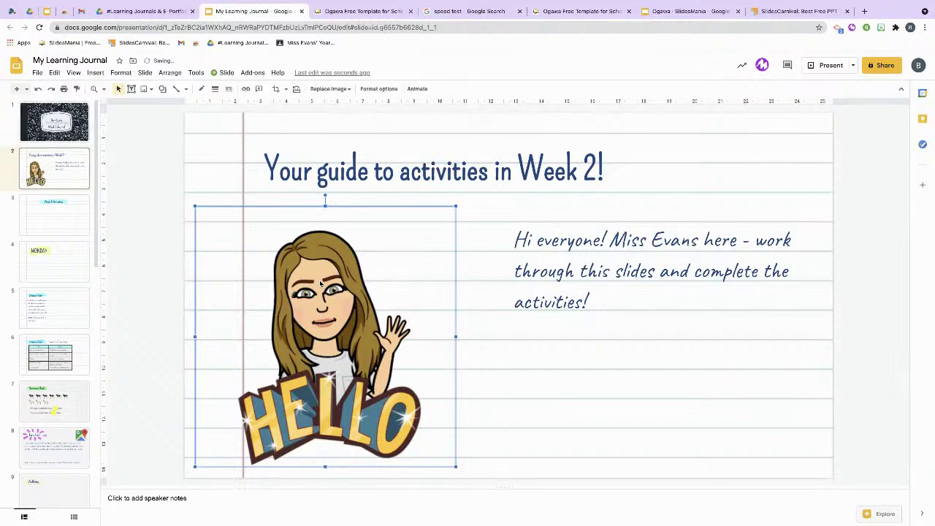
{"action": "left_click_drag", "start_coordinate": [320, 284], "coordinate": [341, 280]}
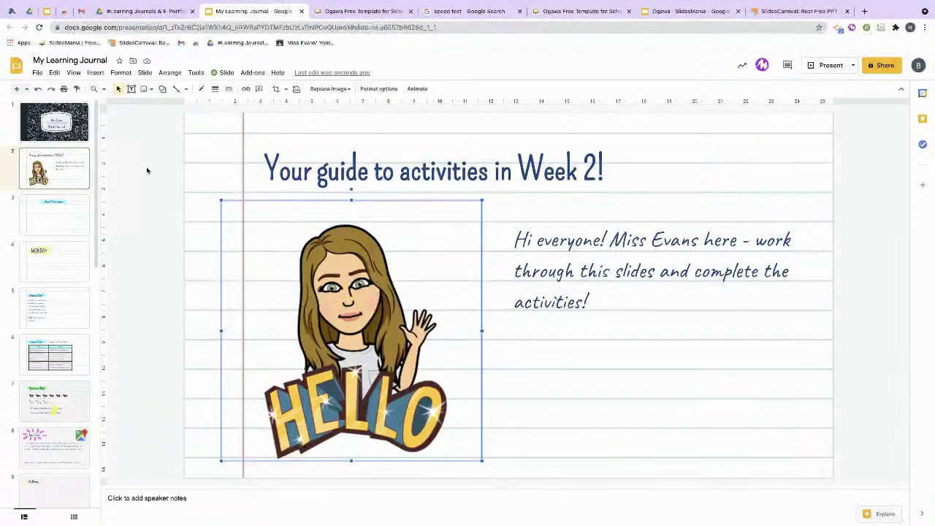
Insert a table with two columns and five rows on the Week 5 Activities slide
{"action": "left_click", "coordinate": [60, 217]}
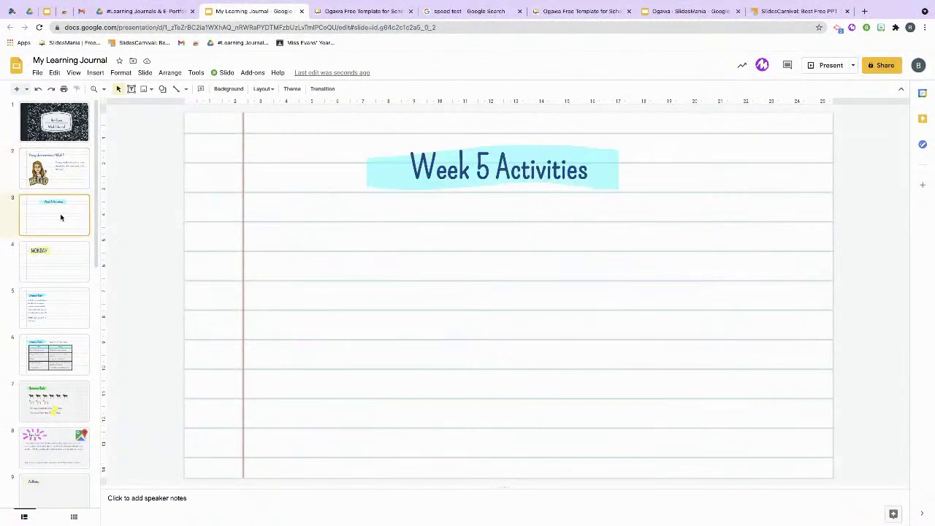
{"action": "left_click", "coordinate": [95, 73]}
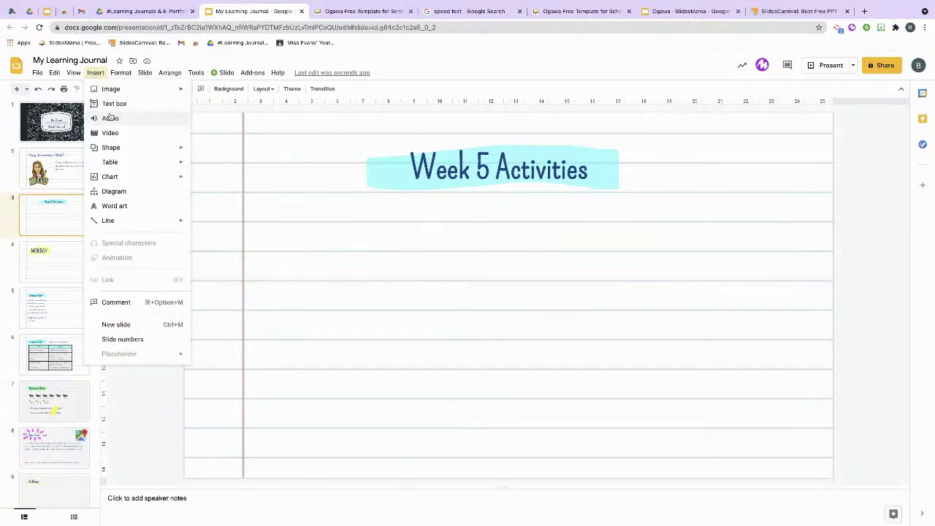
{"action": "mouse_move", "coordinate": [117, 167]}
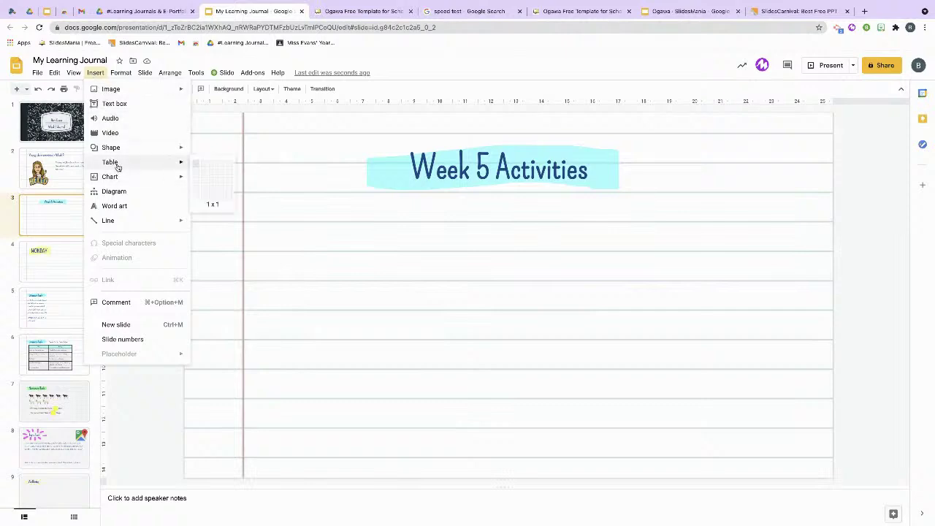
{"action": "left_click", "coordinate": [205, 199]}
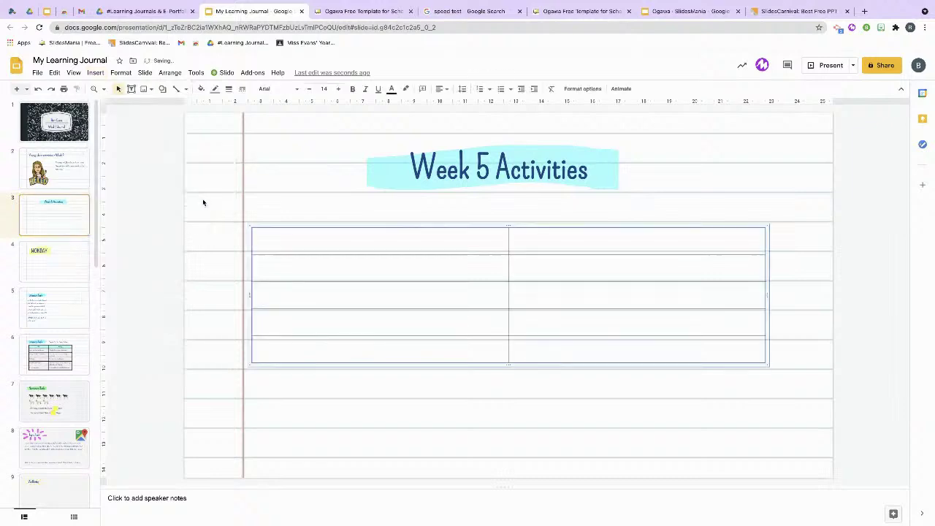
Color the table's borders black and give them a medium-thick line weight
{"action": "left_click", "coordinate": [215, 89]}
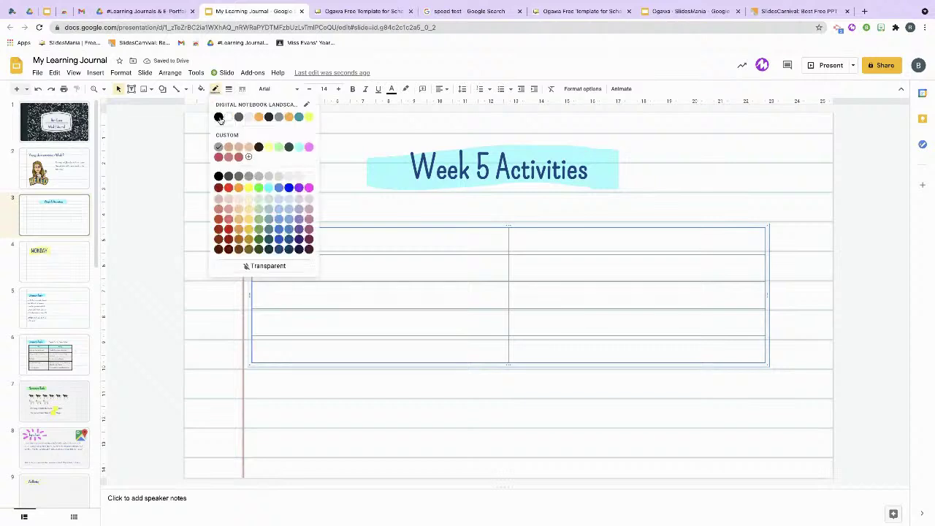
{"action": "left_click", "coordinate": [221, 121]}
{"action": "left_click", "coordinate": [229, 88]}
{"action": "left_click", "coordinate": [234, 178]}
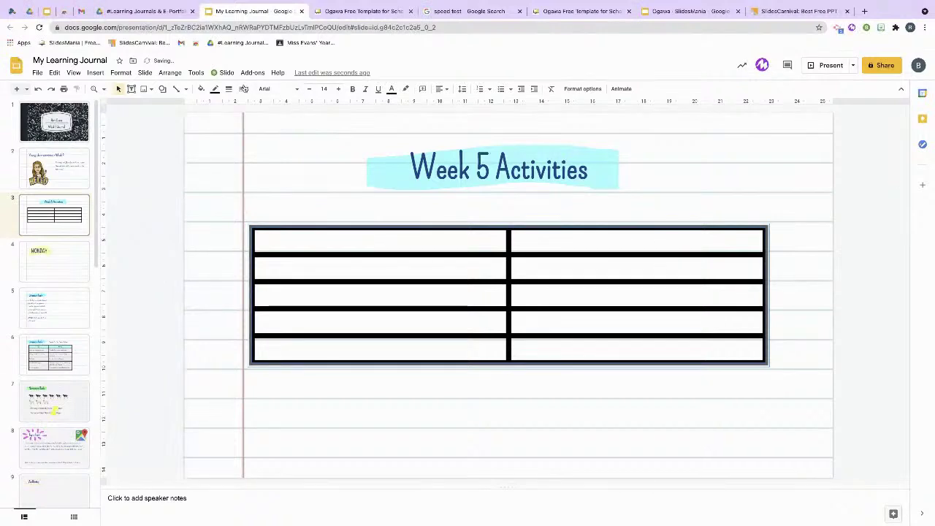
{"action": "left_click", "coordinate": [228, 88]}
{"action": "left_click", "coordinate": [247, 150]}
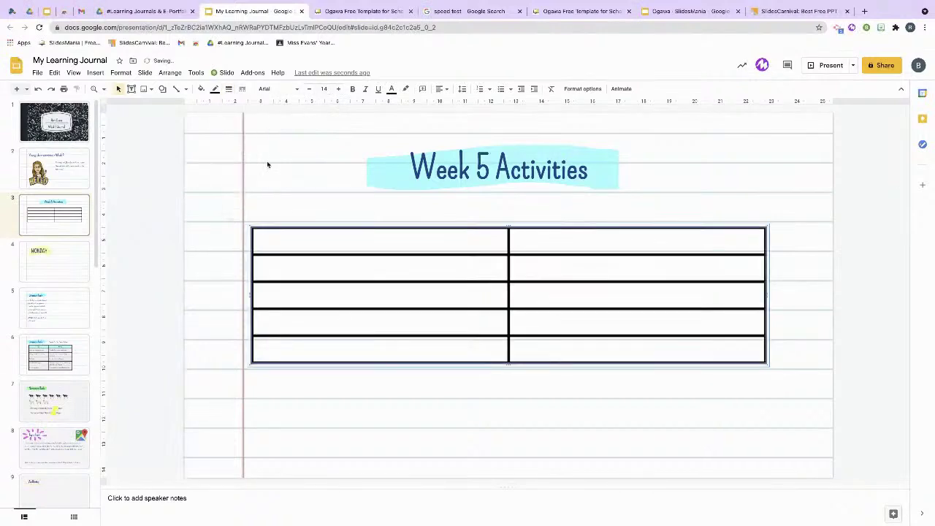
Fill the first three rows of the table's first column with Monday, Tuesday and Wednesday
{"action": "left_click", "coordinate": [357, 238]}
{"action": "type", "text": "Monday"}
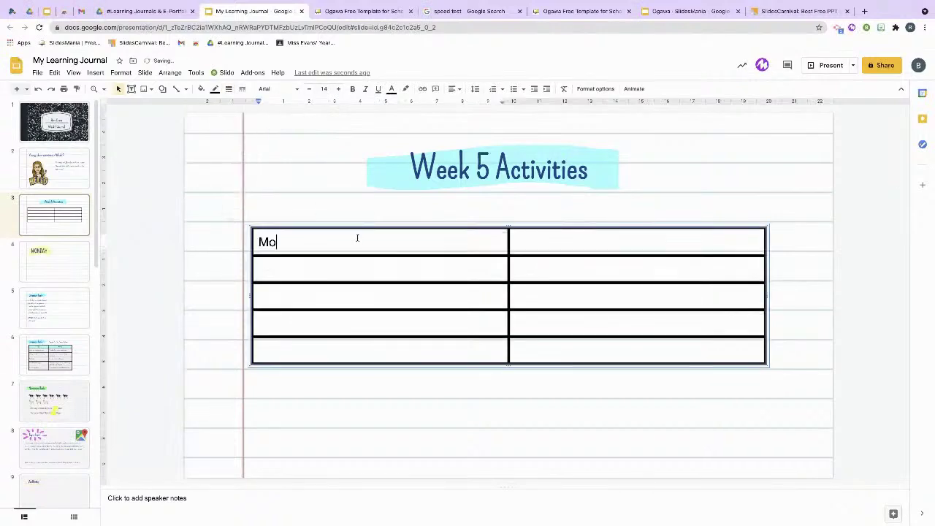
{"action": "left_click", "coordinate": [360, 266]}
{"action": "type", "text": "Tuesday"}
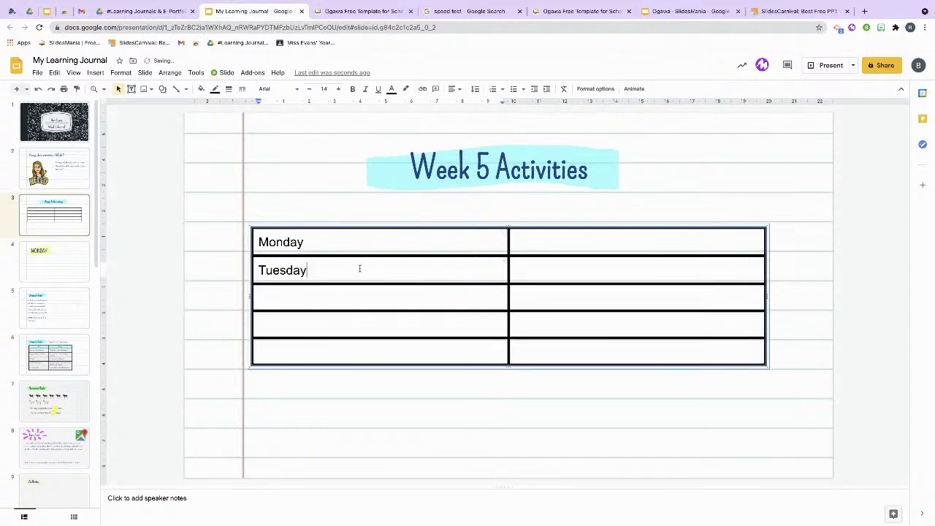
{"action": "left_click", "coordinate": [361, 296]}
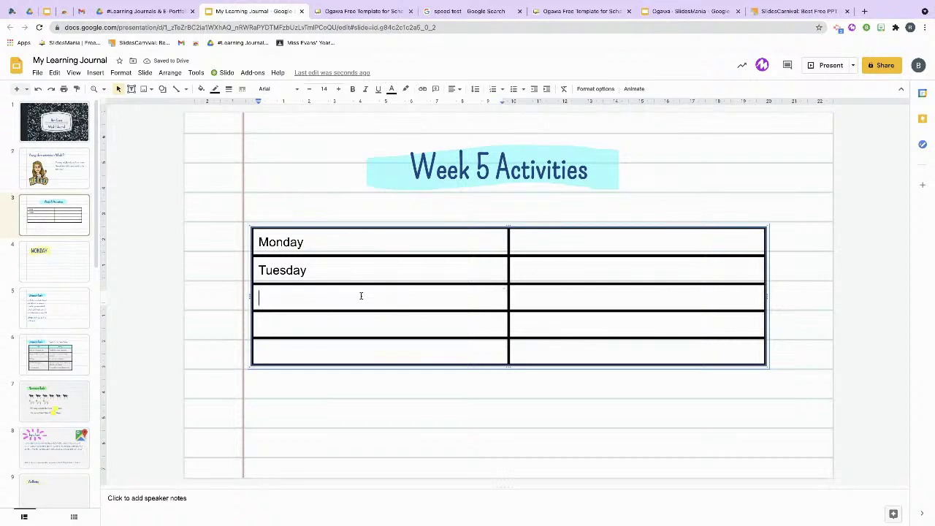
{"action": "type", "text": "Wednesday"}
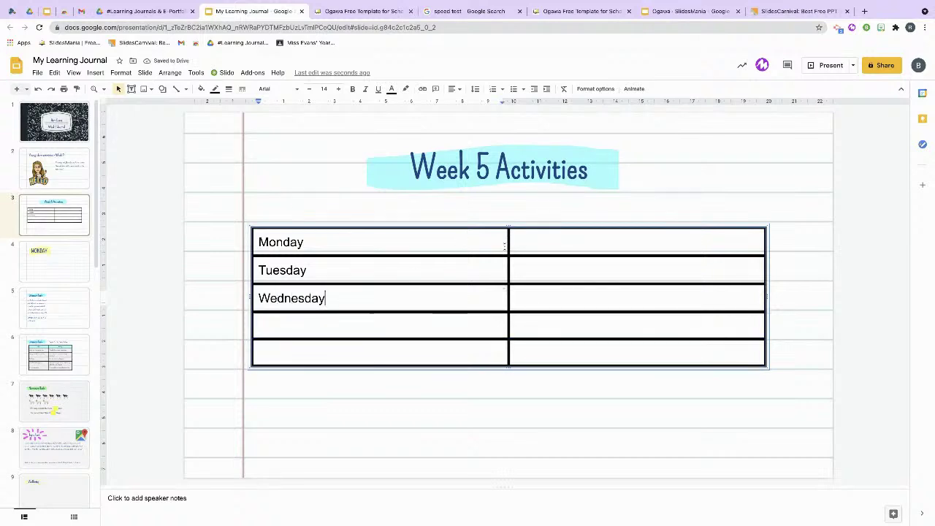
Enter "Click here for Monday's activities!" in the second column of the Monday row
{"action": "scroll", "coordinate": [92, 266], "scroll_direction": "down", "scroll_amount": 3}
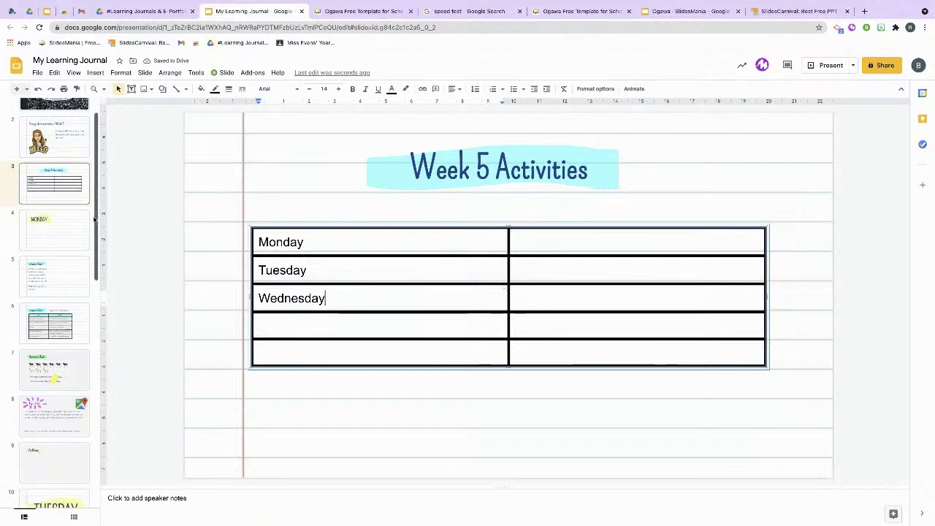
{"action": "left_click_drag", "start_coordinate": [93, 266], "coordinate": [295, 198]}
{"action": "left_click", "coordinate": [557, 246]}
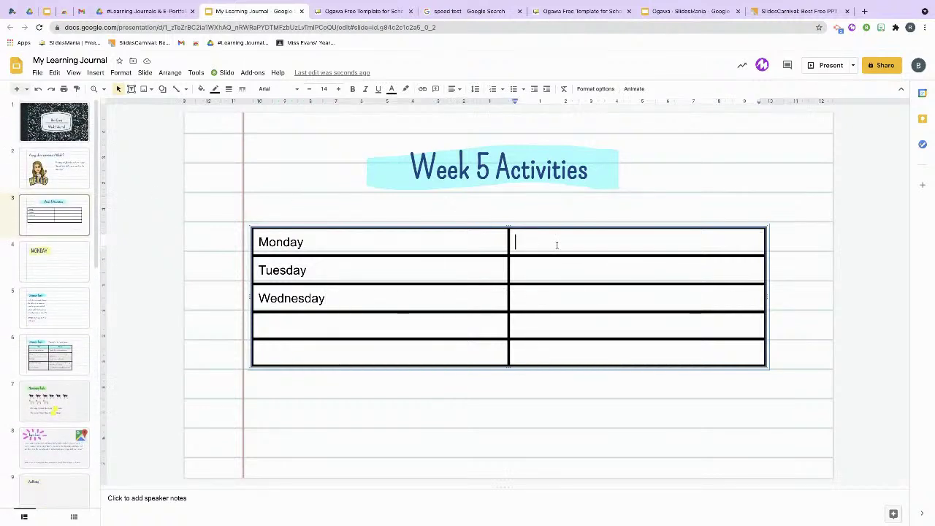
{"action": "type", "text": "Click here fo"}
{"action": "type", "text": "r "}
{"action": "type", "text": "Monday's activit"}
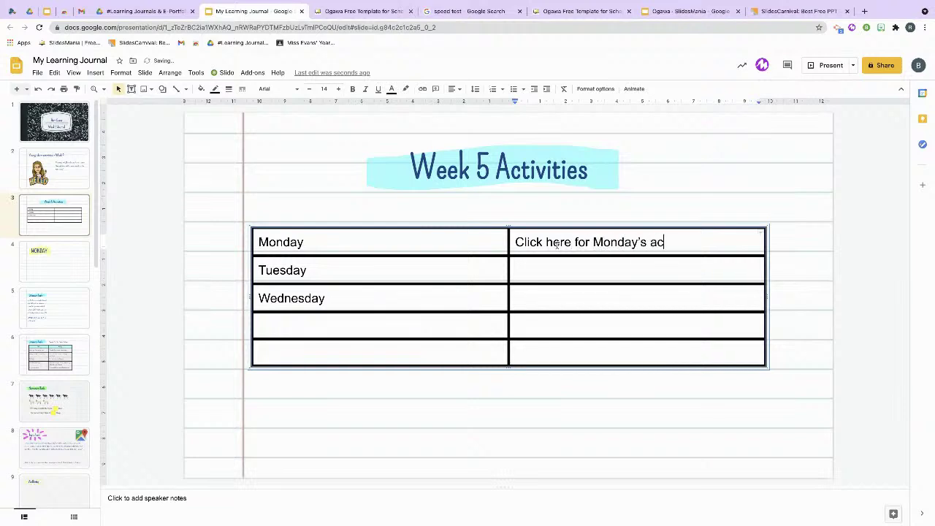
{"action": "type", "text": "ies!"}
Alternate between the MONDAY slide and the Week 5 Activities slide to compare their web addresses
{"action": "left_click", "coordinate": [41, 268]}
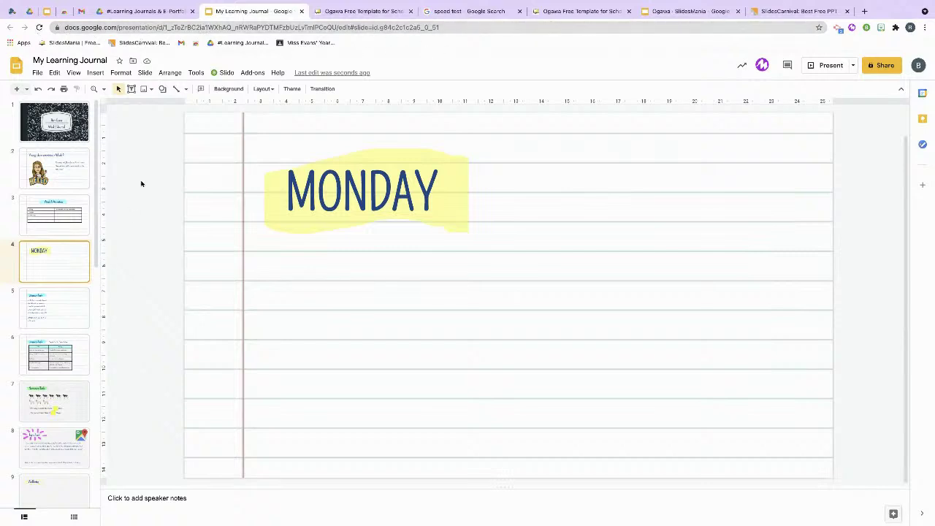
{"action": "left_click", "coordinate": [46, 220]}
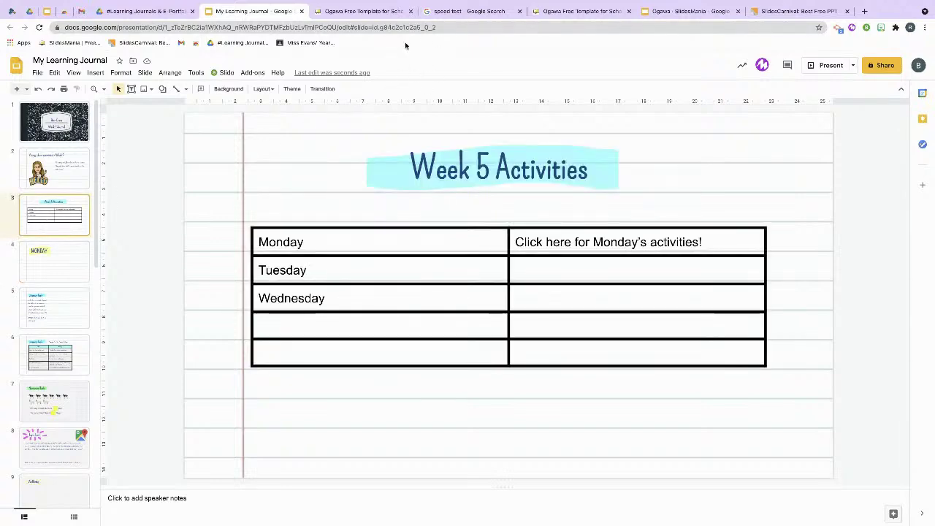
{"action": "left_click", "coordinate": [66, 265]}
{"action": "left_click", "coordinate": [54, 222]}
{"action": "left_click", "coordinate": [46, 263]}
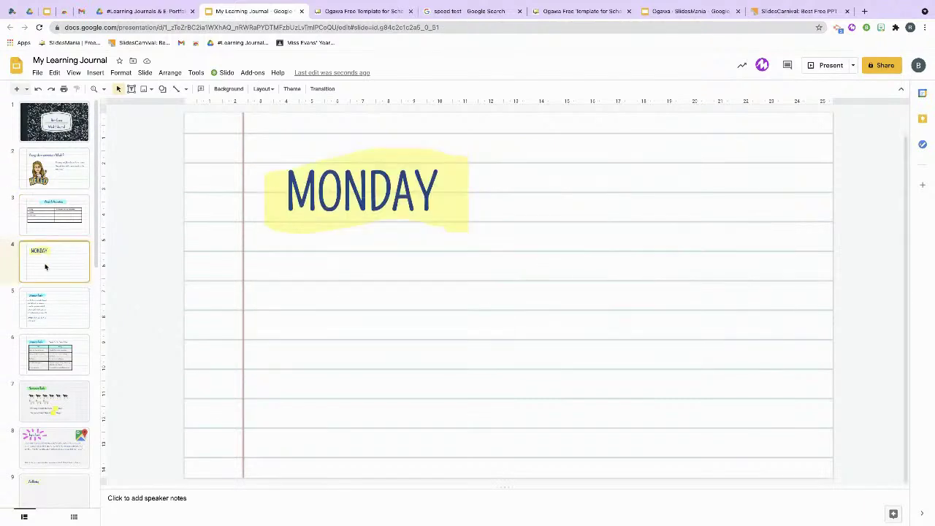
Link the table text "Click here for Monday's activities!" to the MONDAY slide using that slide's web address, and check the link's target
{"action": "left_click", "coordinate": [318, 28]}
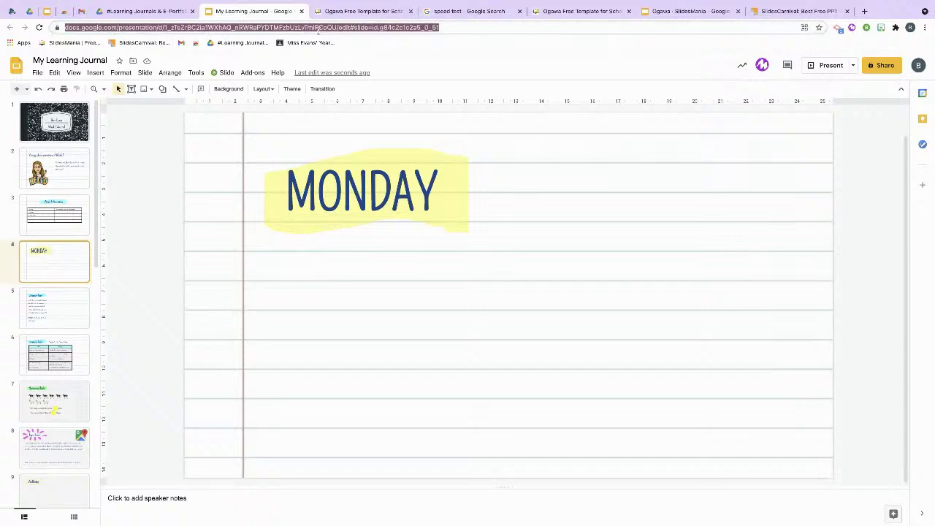
{"action": "left_click", "coordinate": [59, 225]}
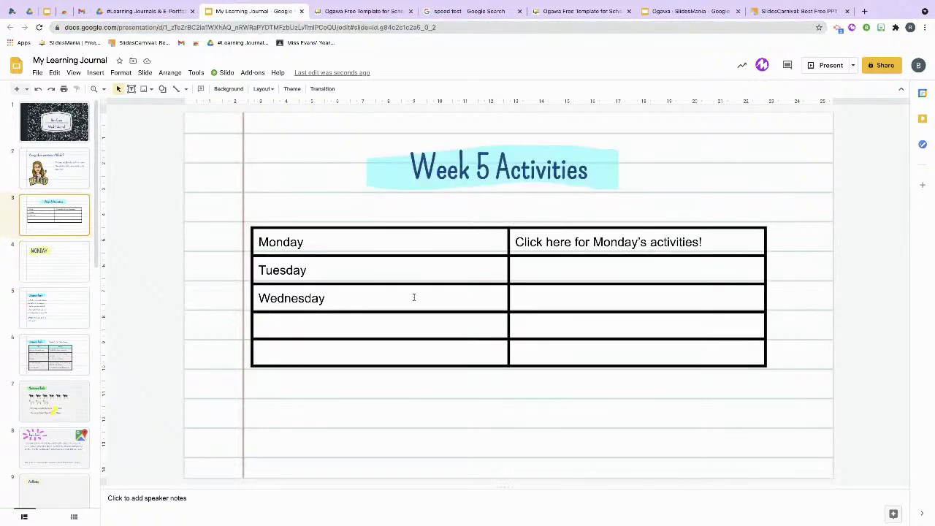
{"action": "left_click_drag", "start_coordinate": [705, 242], "coordinate": [517, 241]}
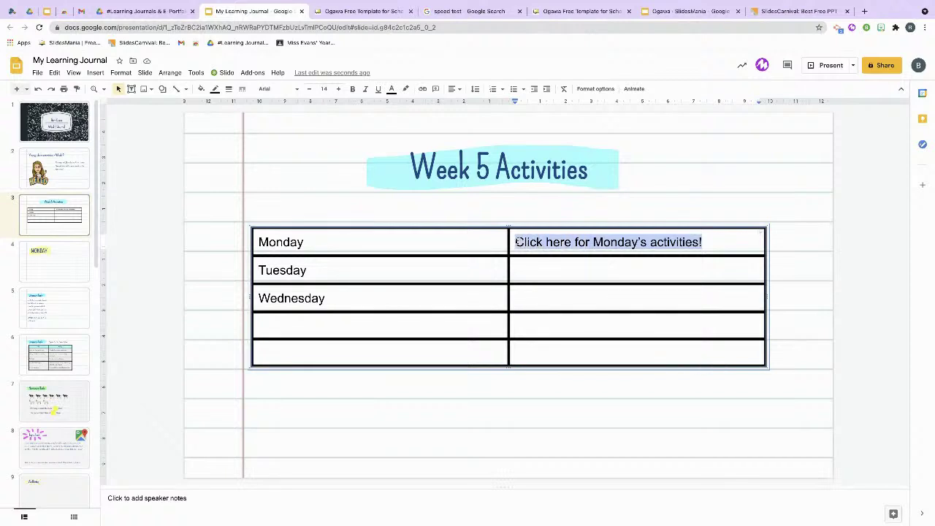
{"action": "left_click", "coordinate": [422, 89]}
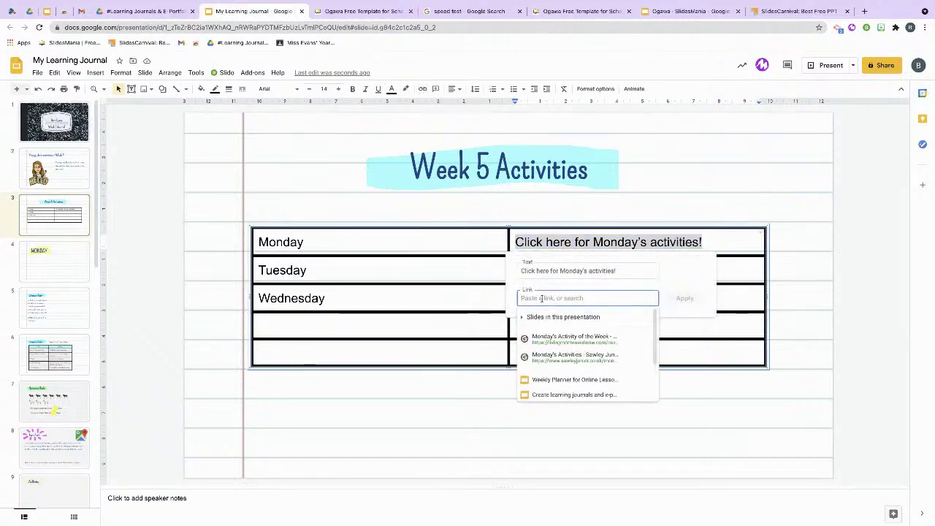
{"action": "key", "text": "super+v"}
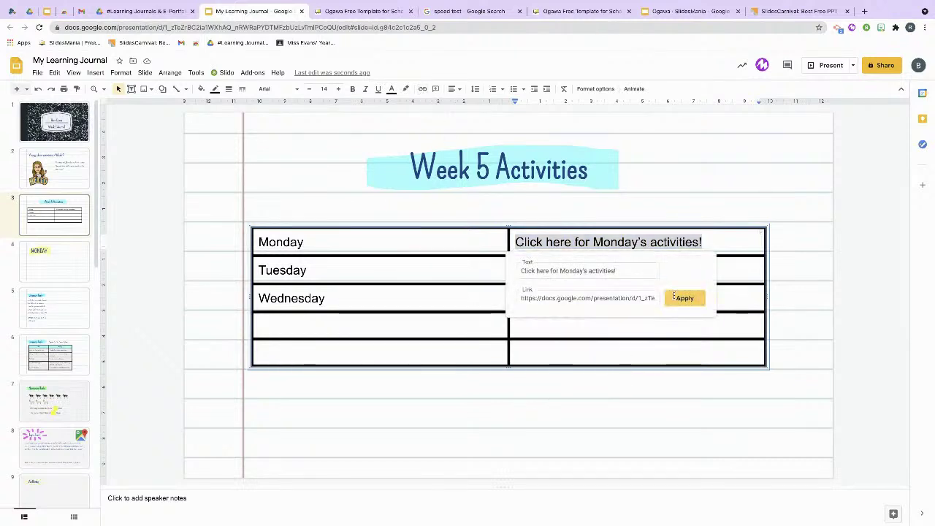
{"action": "left_click", "coordinate": [683, 298]}
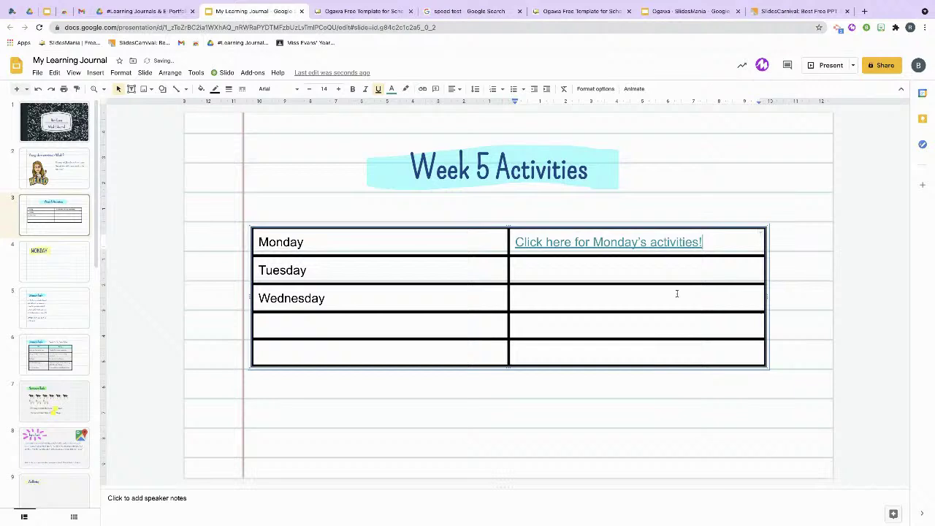
{"action": "left_click", "coordinate": [575, 242]}
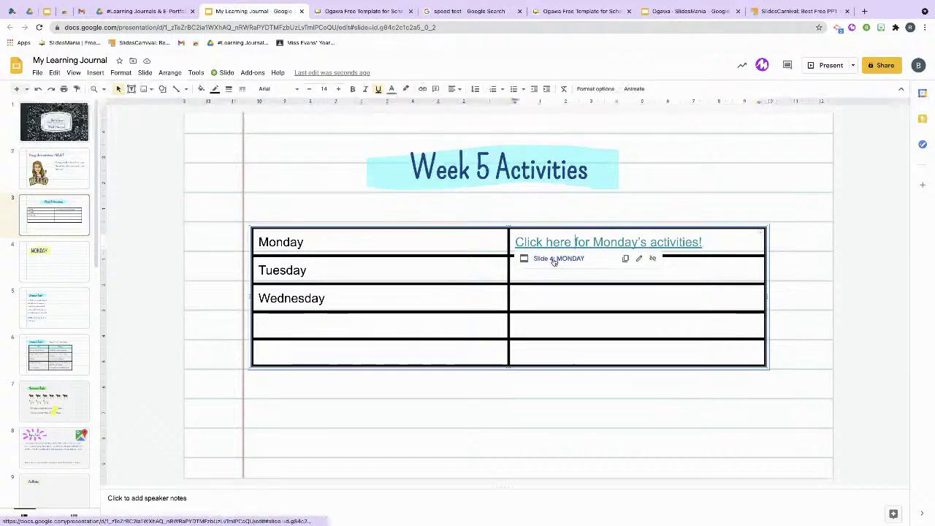
{"action": "left_click", "coordinate": [783, 245]}
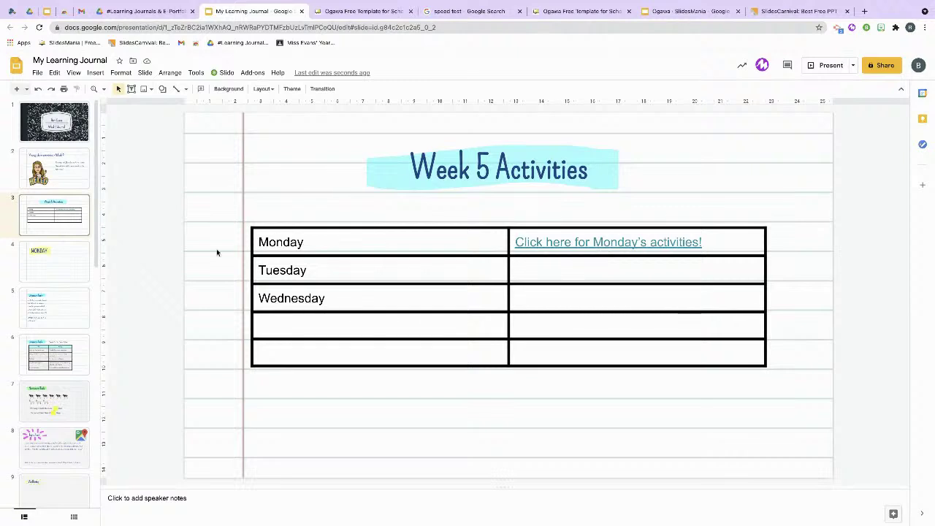
On the MONDAY slide, move the title off the yellow highlight and enlarge the highlight to span most of the slide, centered
{"action": "left_click", "coordinate": [40, 259]}
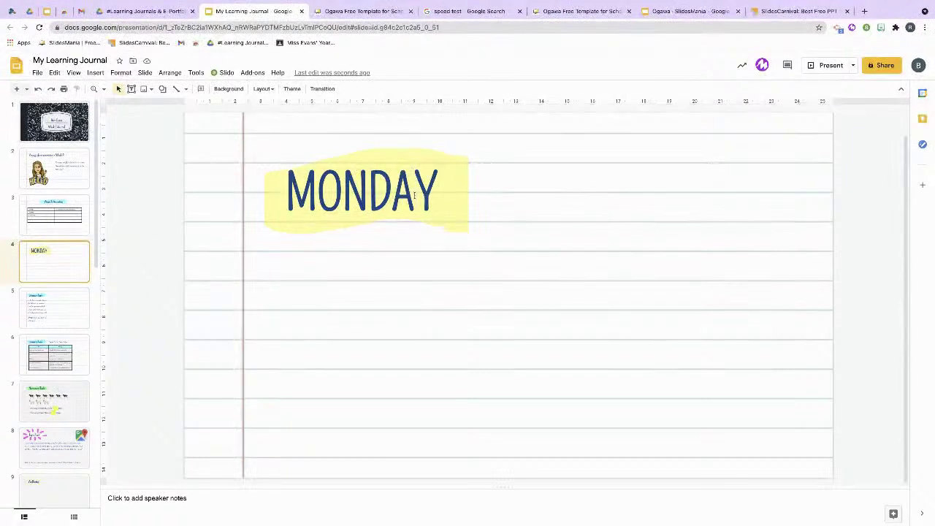
{"action": "left_click", "coordinate": [465, 188]}
{"action": "left_click_drag", "start_coordinate": [454, 170], "coordinate": [377, 127]}
{"action": "left_click_drag", "start_coordinate": [433, 184], "coordinate": [401, 343]}
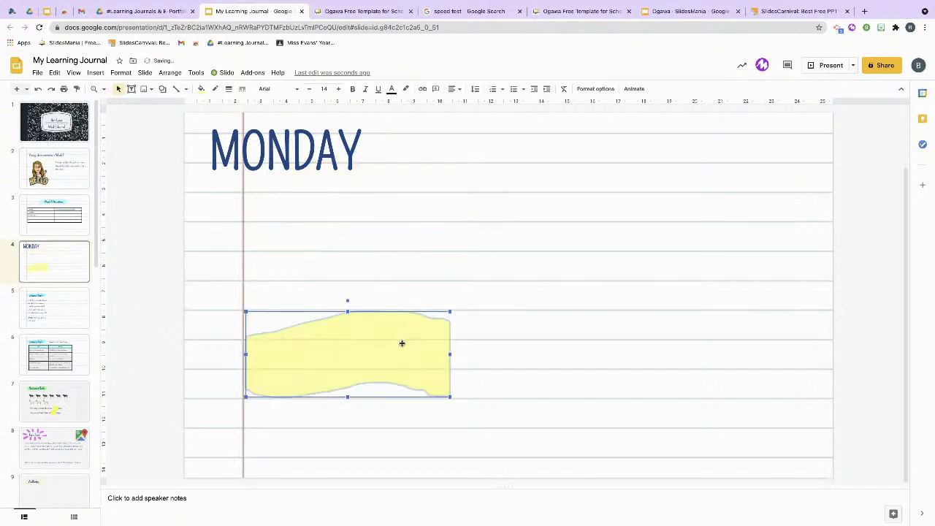
{"action": "left_click_drag", "start_coordinate": [449, 312], "coordinate": [806, 171]}
{"action": "left_click_drag", "start_coordinate": [678, 265], "coordinate": [668, 271]}
Move the MONDAY title onto the middle of the enlarged yellow highlight
{"action": "left_click", "coordinate": [406, 160]}
{"action": "left_click", "coordinate": [294, 149]}
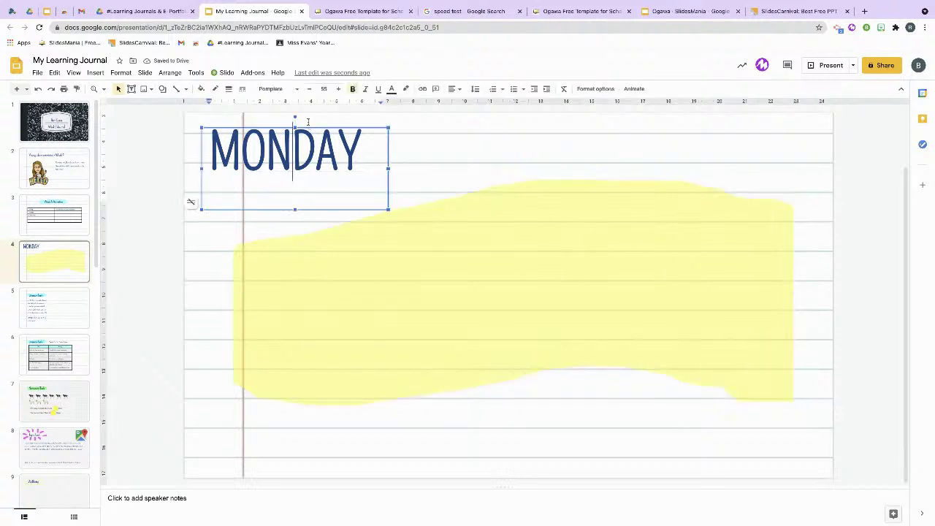
{"action": "left_click_drag", "start_coordinate": [389, 138], "coordinate": [603, 262]}
Widen the MONDAY title's text box and set its font size to 96
{"action": "double_click", "coordinate": [544, 270]}
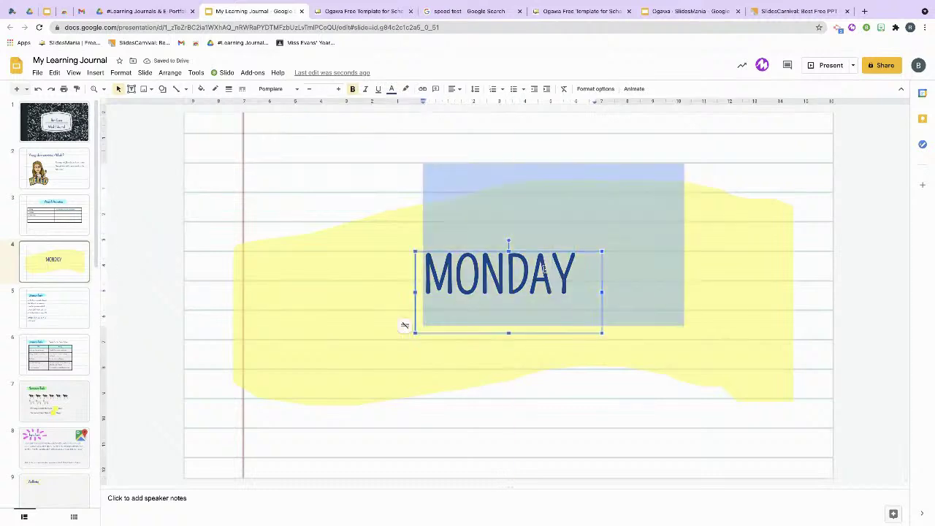
{"action": "left_click", "coordinate": [338, 89]}
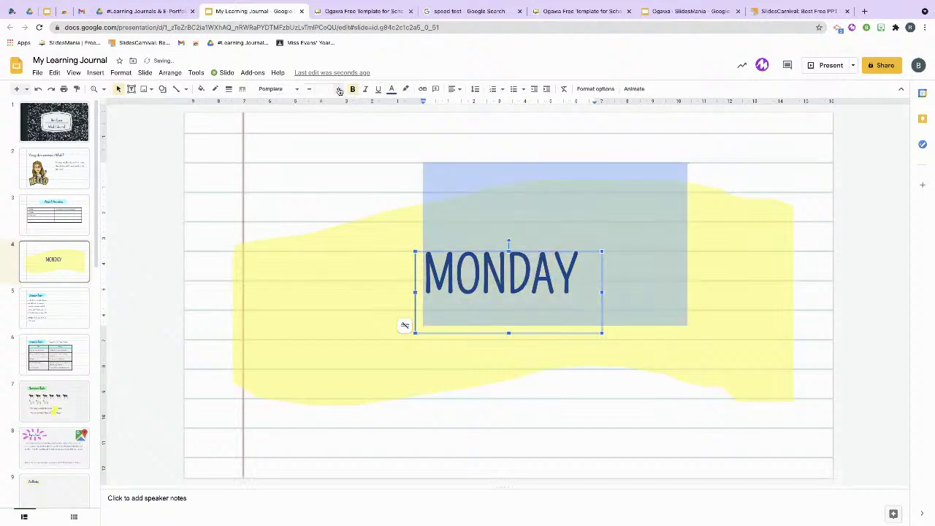
{"action": "left_click", "coordinate": [339, 89]}
{"action": "left_click", "coordinate": [339, 89]}
{"action": "left_click", "coordinate": [339, 89]}
{"action": "left_click", "coordinate": [339, 89]}
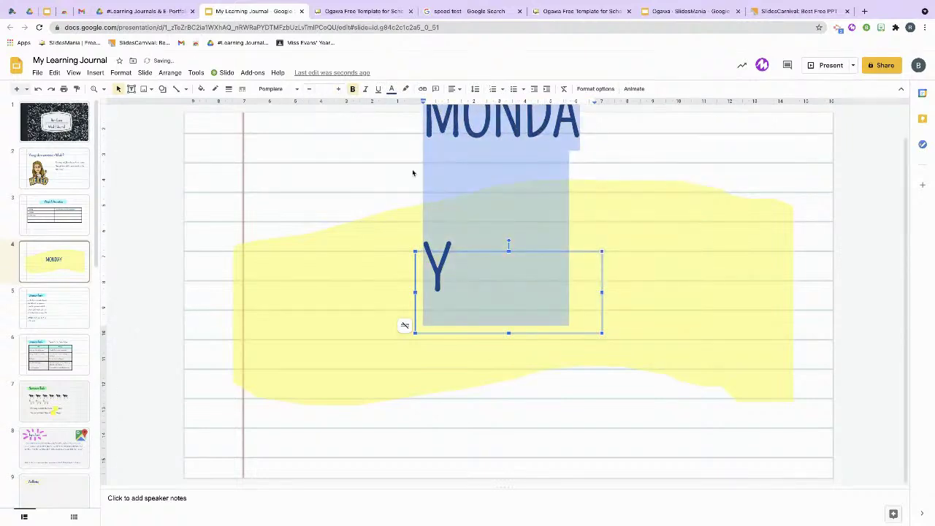
{"action": "left_click_drag", "start_coordinate": [602, 293], "coordinate": [700, 295]}
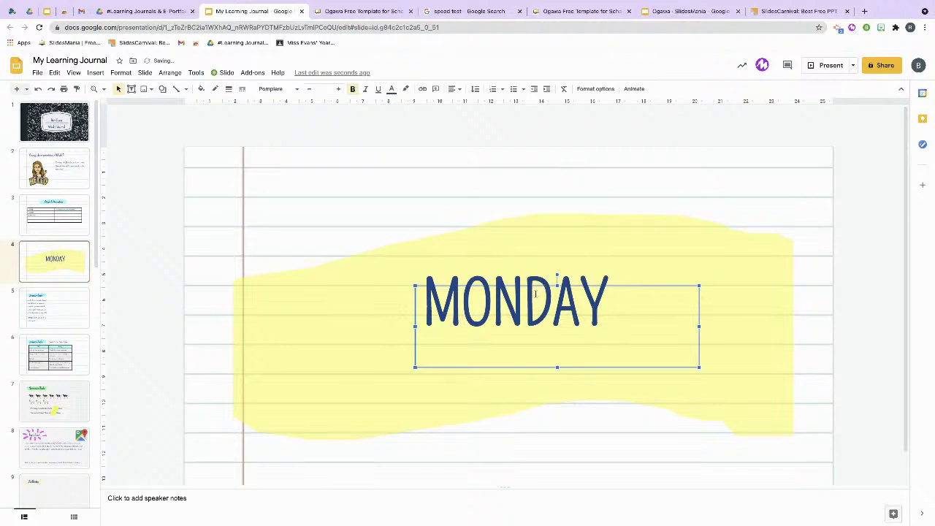
{"action": "triple_click", "coordinate": [538, 292]}
{"action": "left_click", "coordinate": [324, 88]}
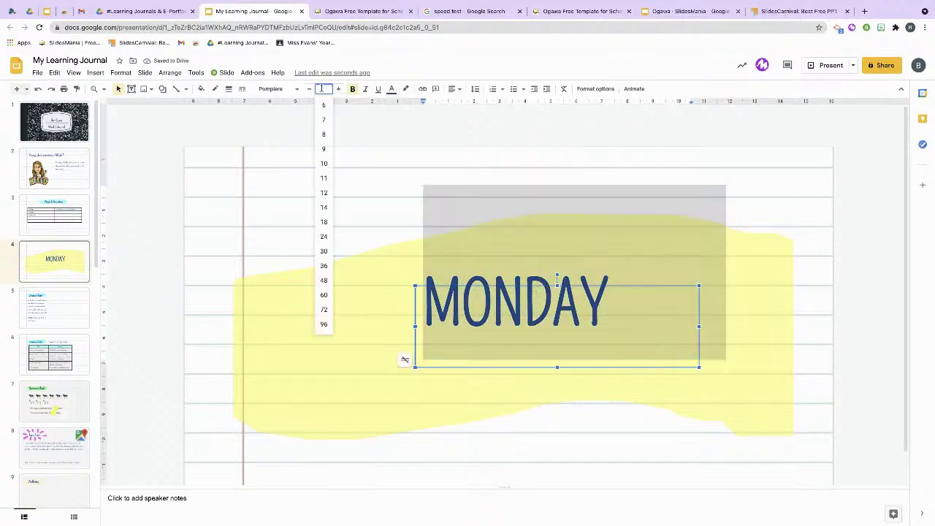
{"action": "type", "text": "1"}
{"action": "left_click", "coordinate": [324, 324]}
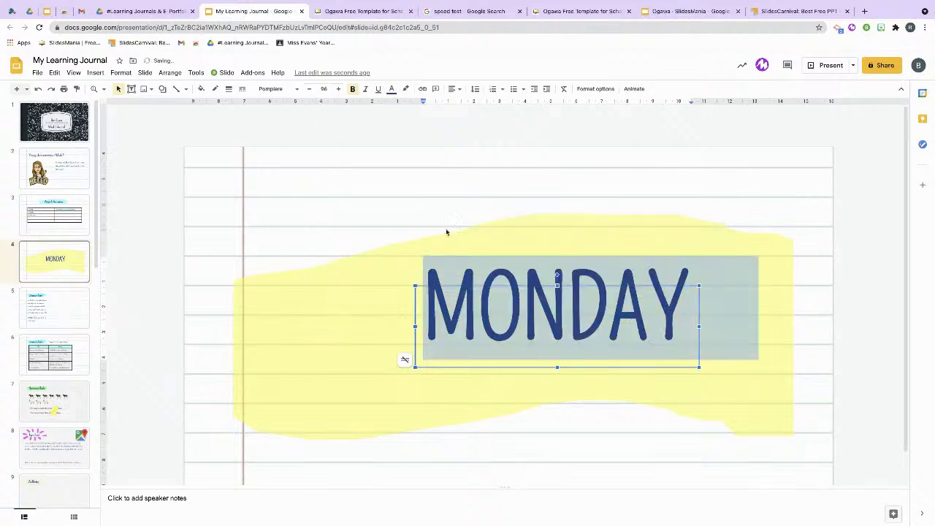
Reposition the enlarged MONDAY title so it sits centered on the yellow highlight
{"action": "left_click", "coordinate": [503, 192]}
{"action": "left_click", "coordinate": [705, 302]}
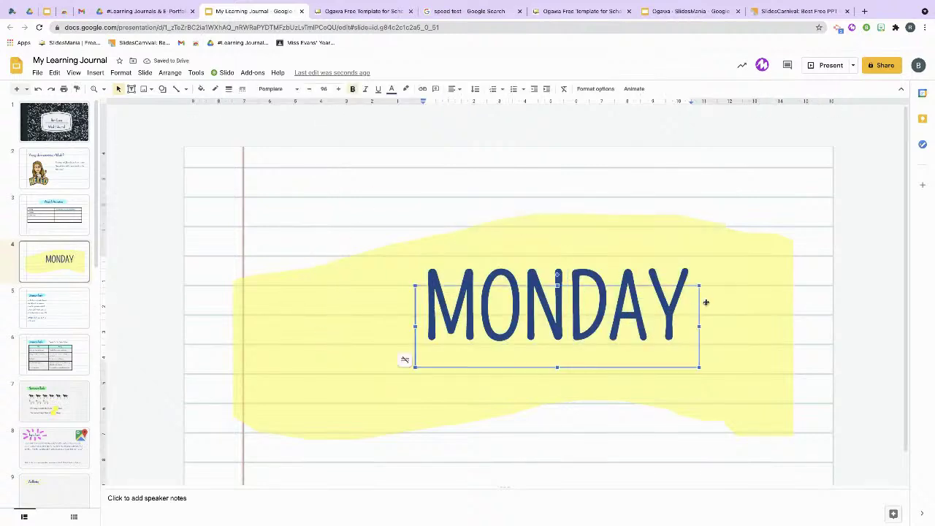
{"action": "left_click_drag", "start_coordinate": [706, 302], "coordinate": [662, 314]}
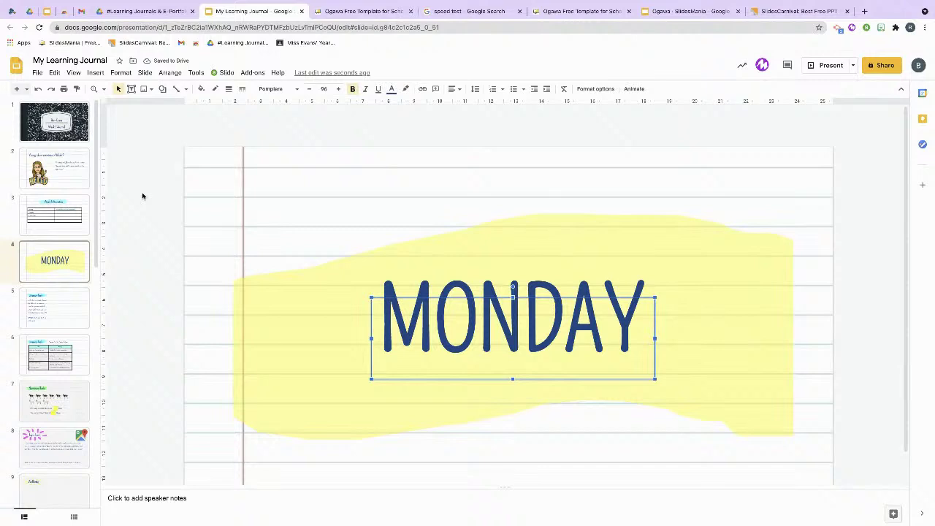
{"action": "left_click", "coordinate": [80, 308]}
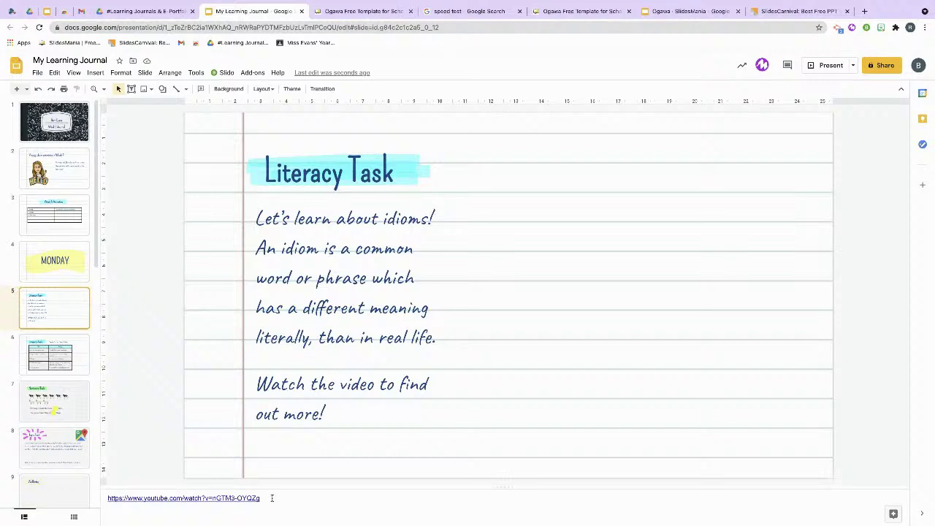
{"action": "left_click_drag", "start_coordinate": [271, 498], "coordinate": [106, 498]}
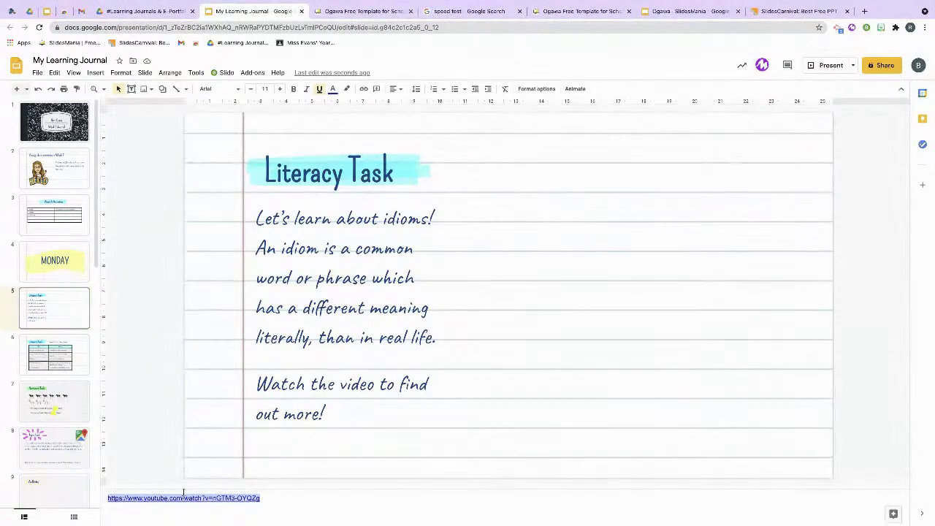
{"action": "left_click", "coordinate": [96, 74]}
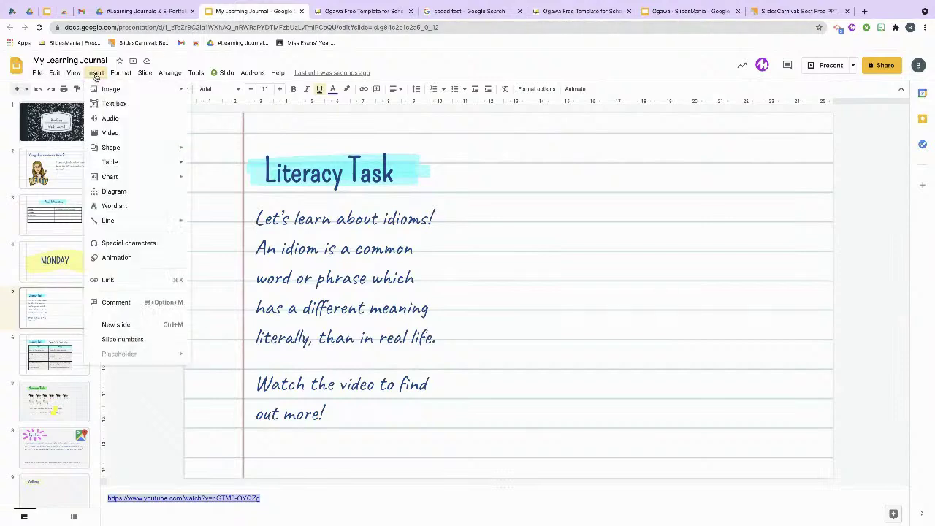
{"action": "left_click", "coordinate": [119, 134]}
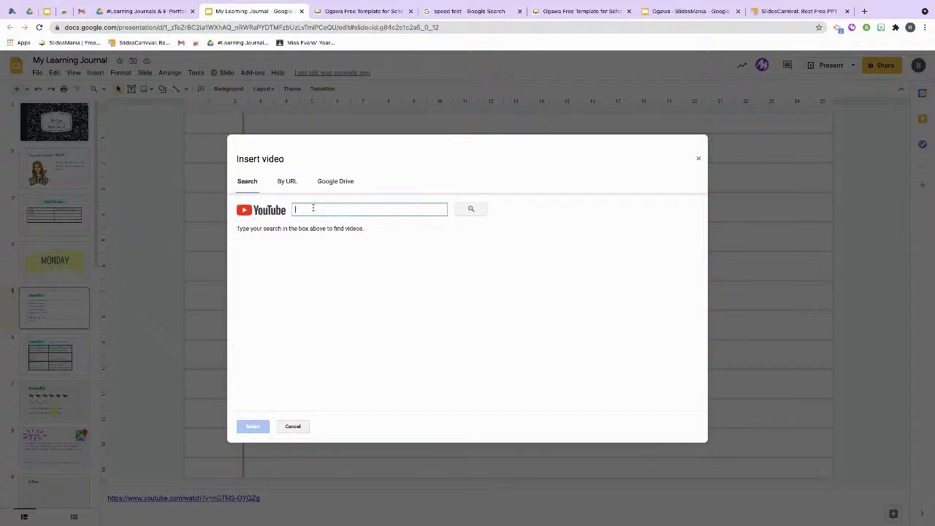
{"action": "type", "text": "https://www.youtube.com/watch?v=nGTM3-OYQZg"}
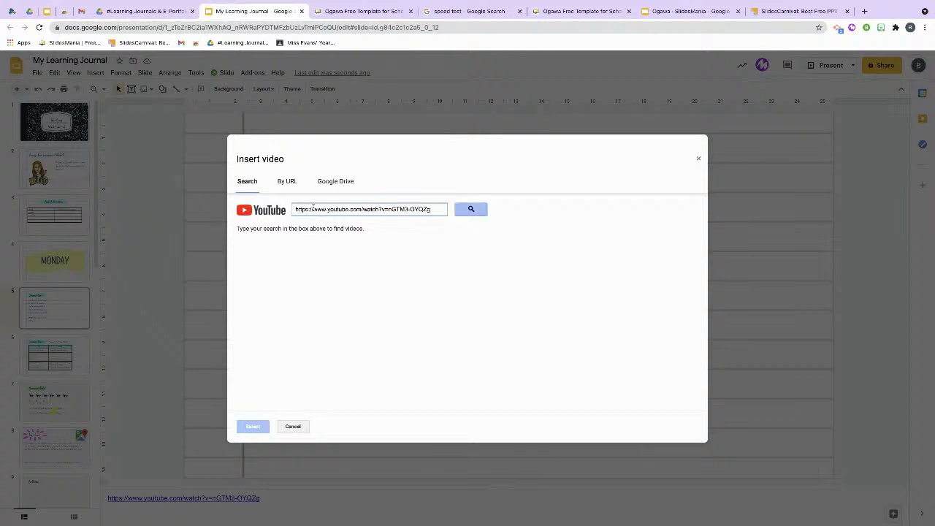
{"action": "left_click", "coordinate": [470, 209]}
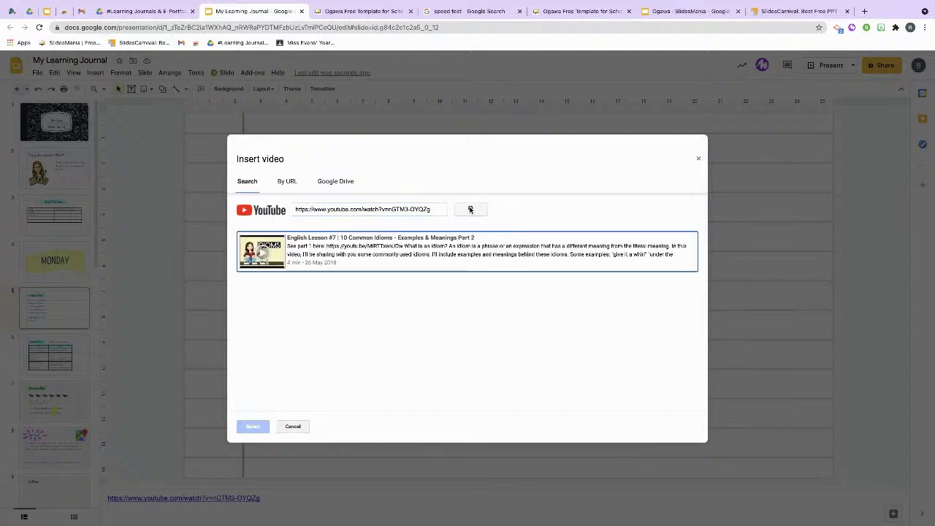
Insert the "10 Common Idioms" video on the Literacy Task slide and shift it slightly up and left beside the text
{"action": "left_click", "coordinate": [305, 250]}
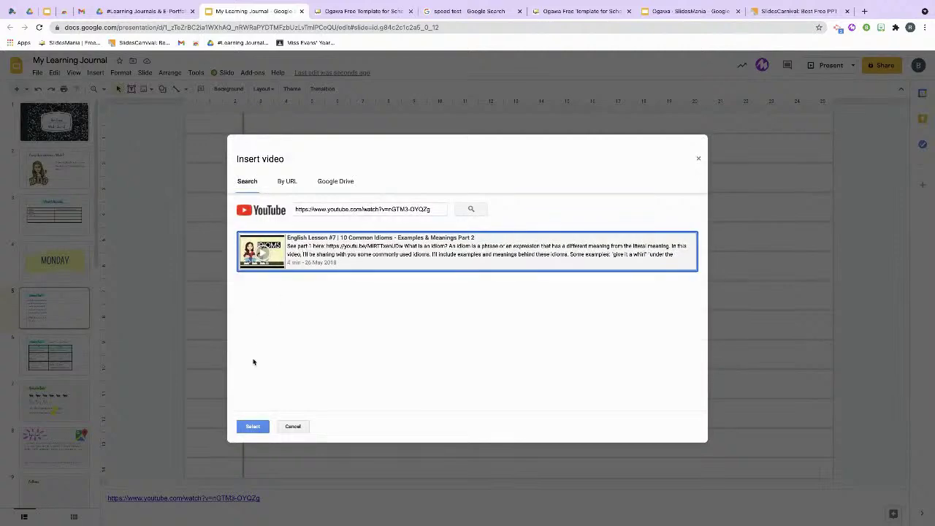
{"action": "left_click", "coordinate": [253, 427]}
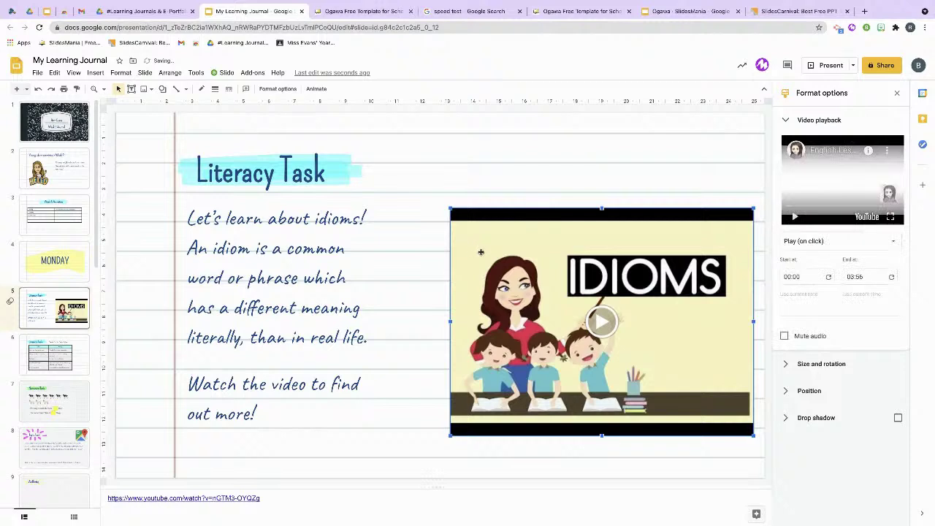
{"action": "left_click_drag", "start_coordinate": [706, 239], "coordinate": [682, 238]}
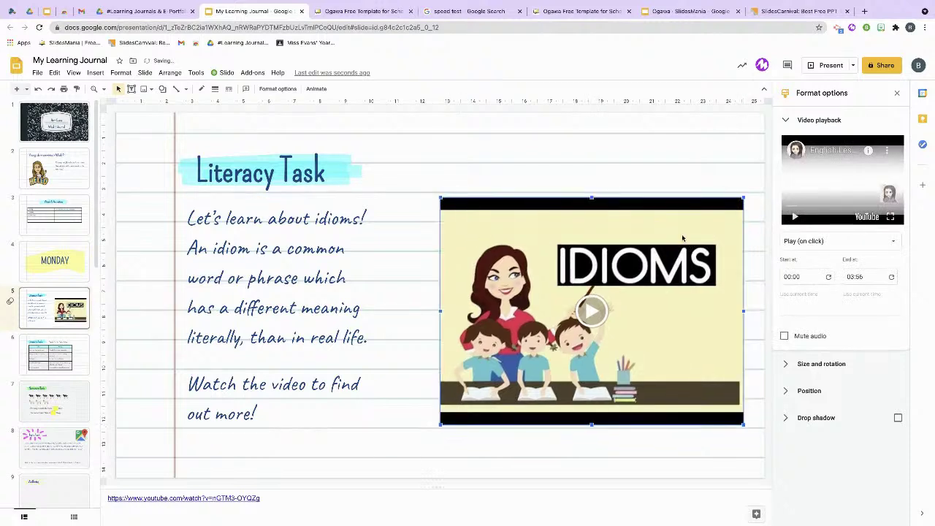